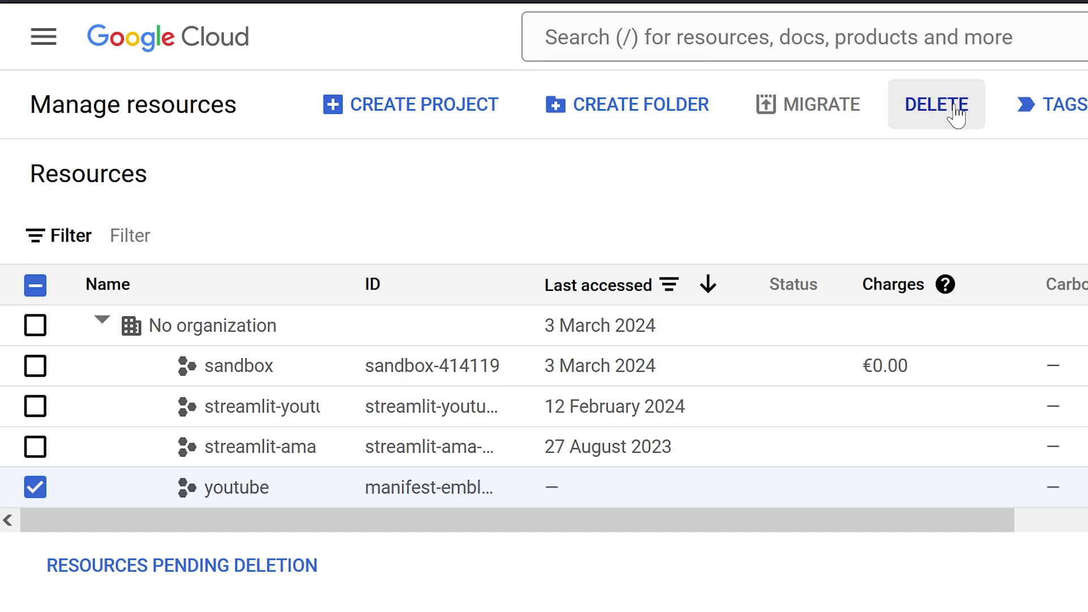
- Shut down the project youtube, confirming with the project ID manifest-emblem-416114
click(956, 113)
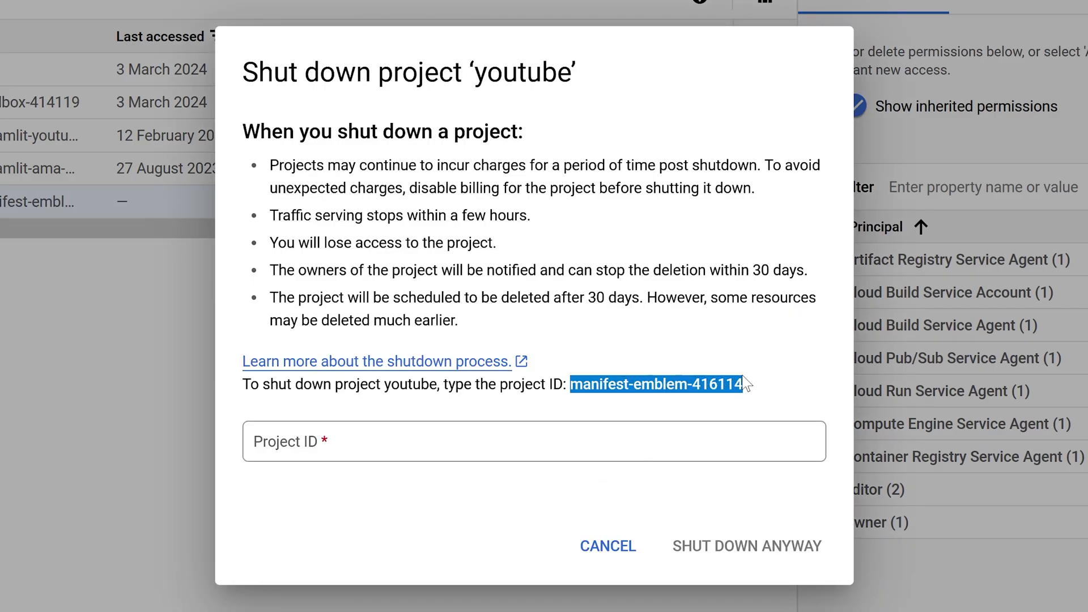
click(515, 445)
text(manifest-emblem-416114)
click(729, 547)
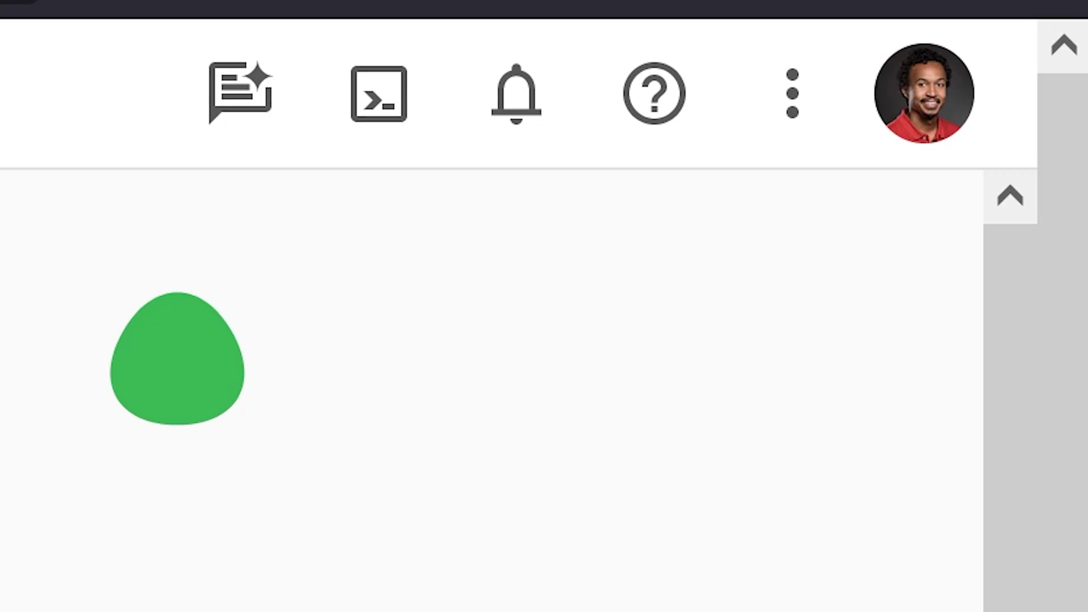
- Open Cloud Shell and run gcloud and gcloud --help to read the command-line reference
click(393, 134)
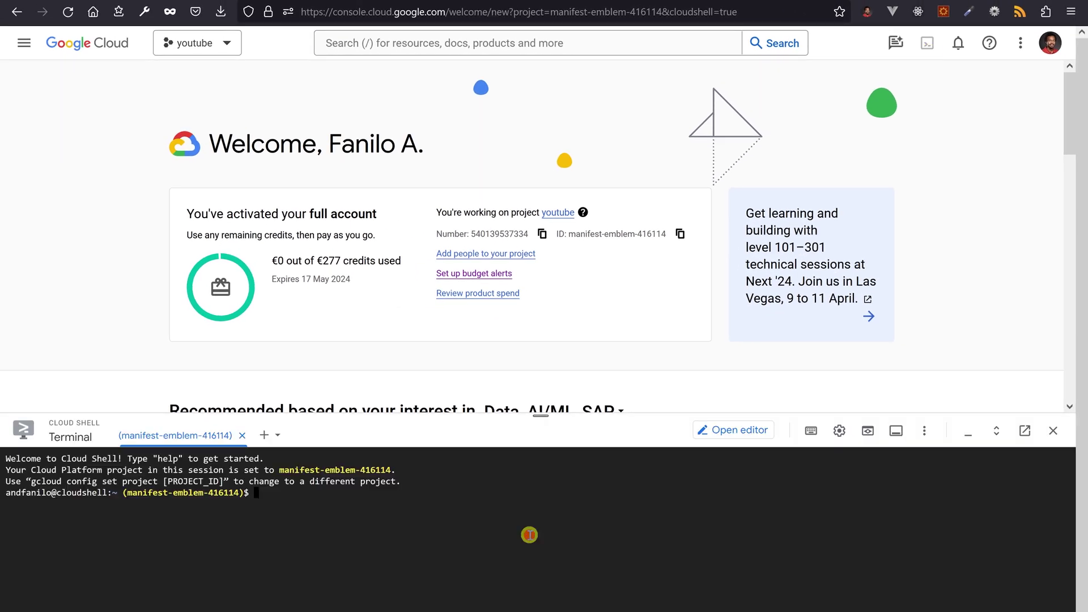
text(gcloud)
key(Return)
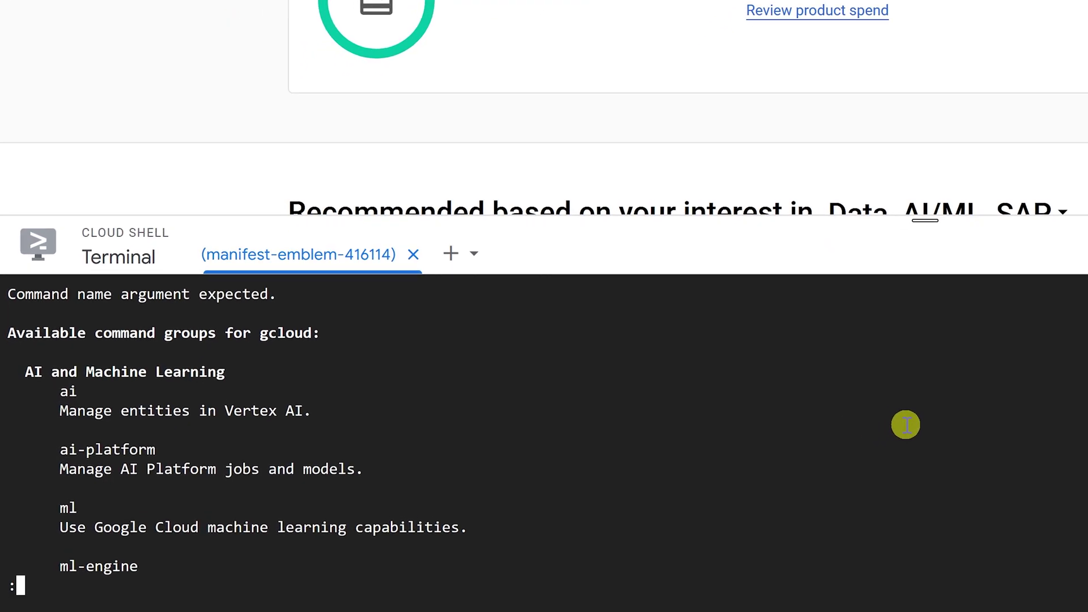
key(q)
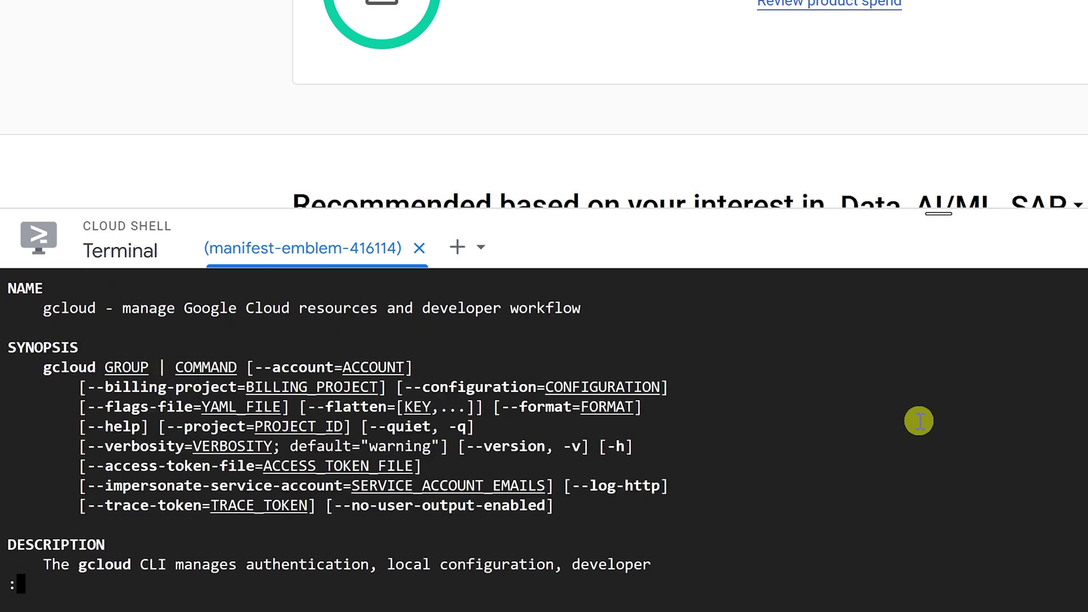
key(q)
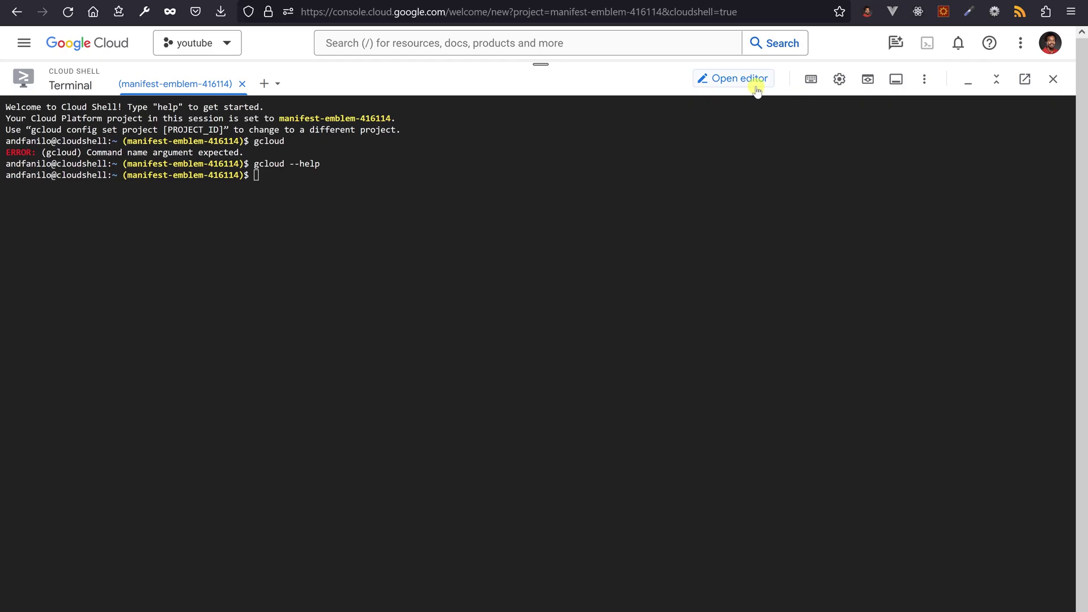
- Open the Cloud Shell editor and examine streamlit_app.py, Dockerfile and requirements.txt in the sandbox folder, plus the Dockerfile walkthrough in the Streamlit docs
click(750, 83)
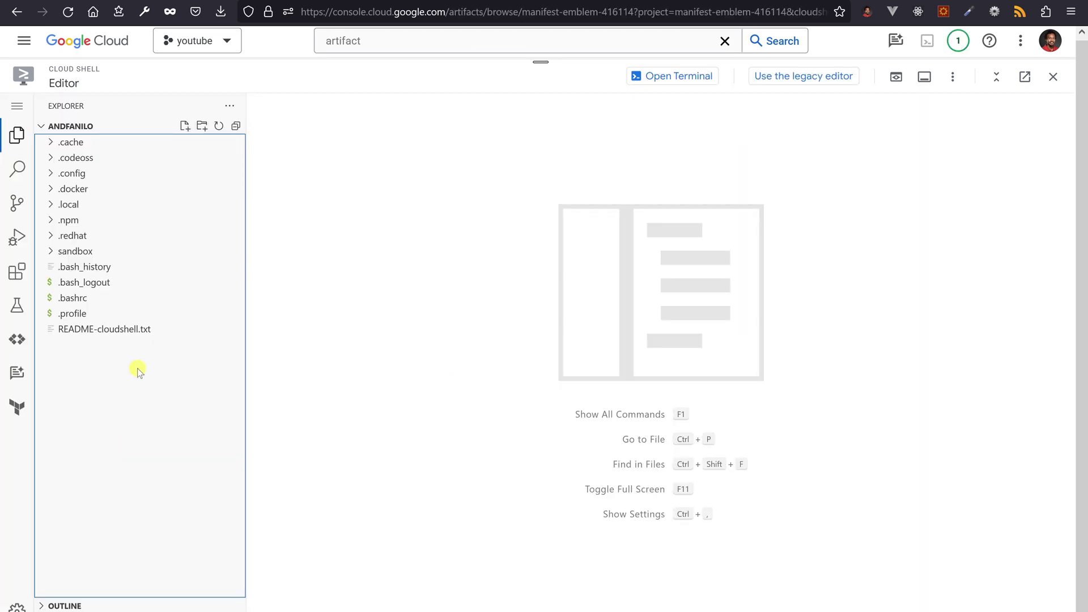
click(60, 253)
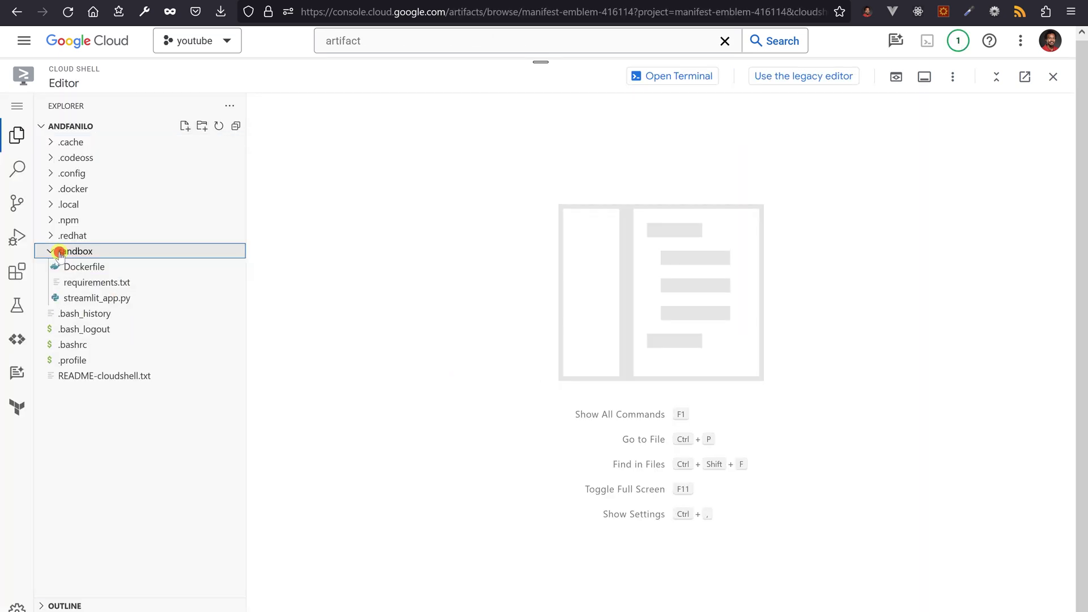
click(92, 299)
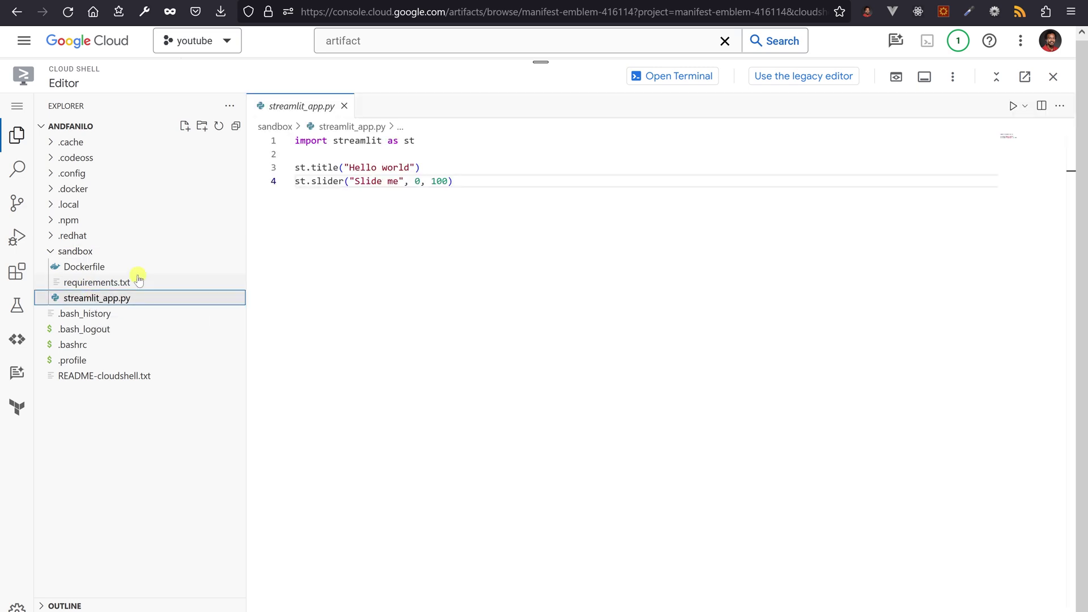
click(123, 267)
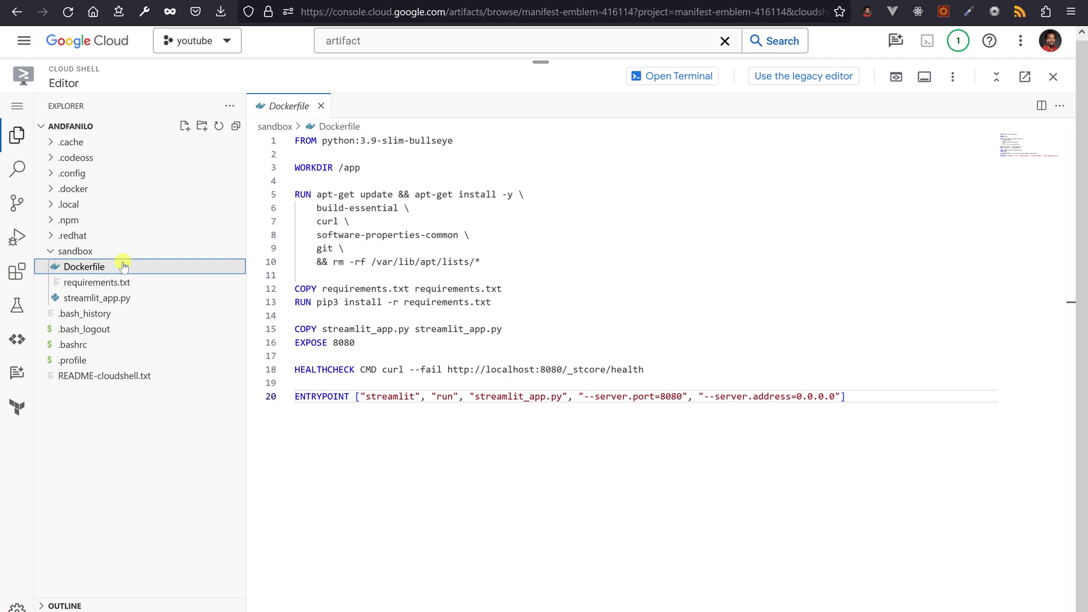
click(142, 286)
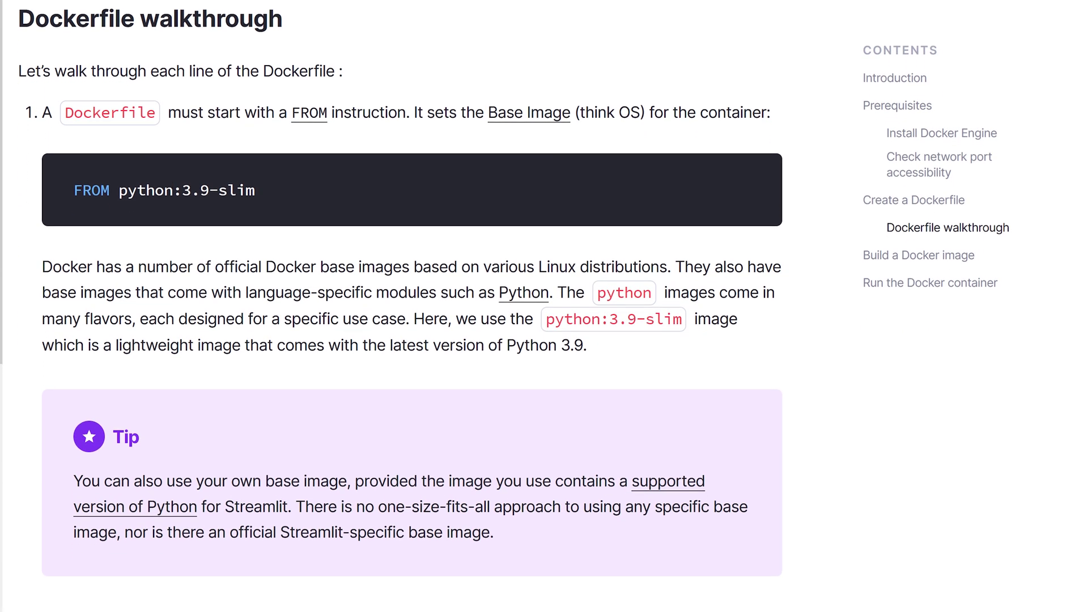
scroll(544, 306, down, 5)
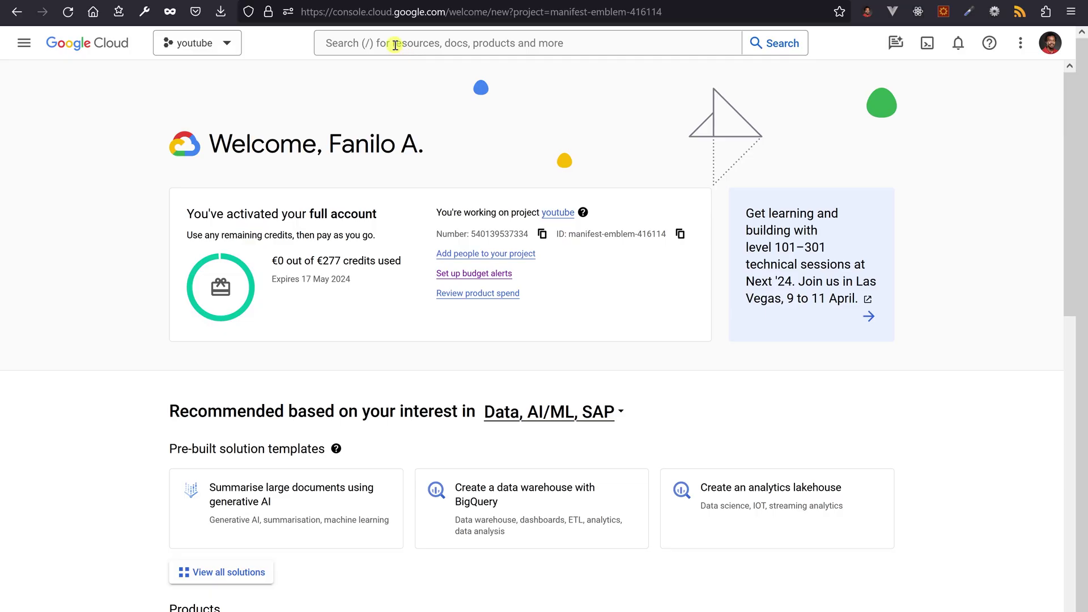
- Find Artifact Registry in the Google Cloud console and open its repositories page
click(395, 45)
text(artifacts)
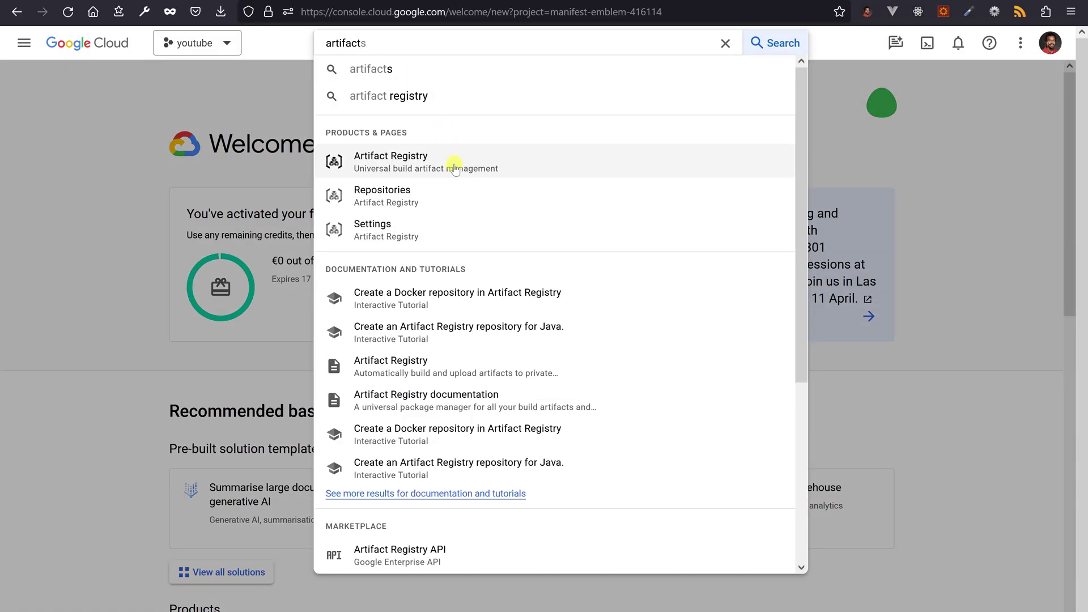
click(24, 43)
scroll(97, 272, down, 15)
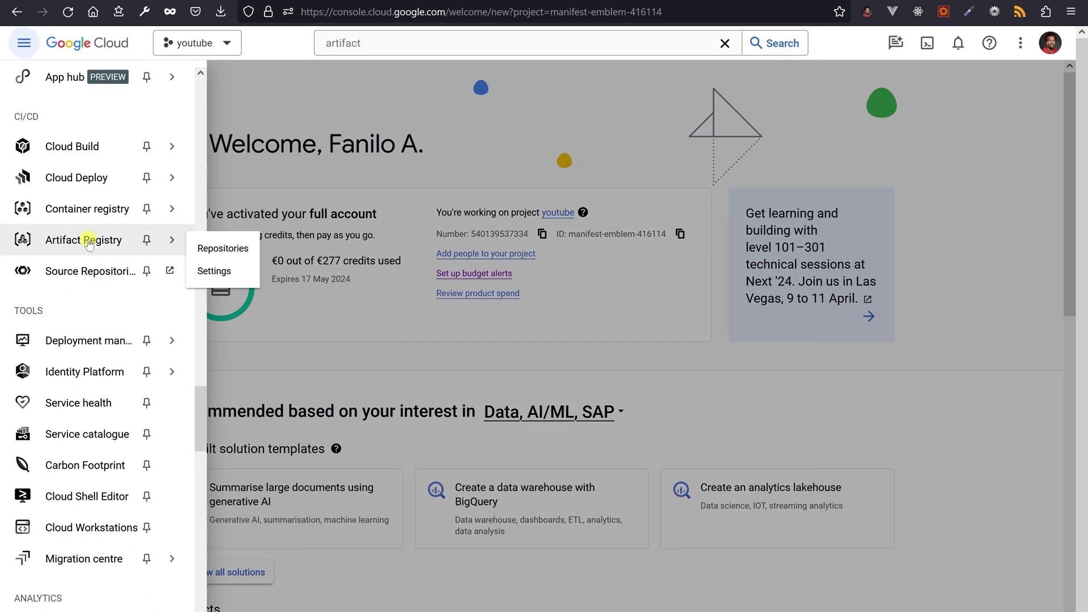
click(89, 243)
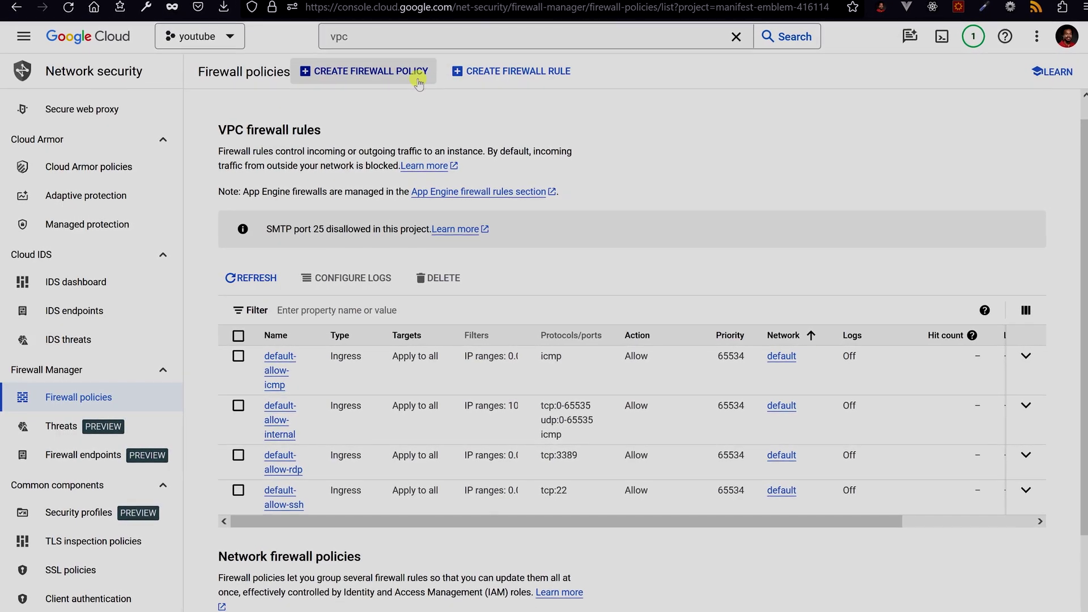
- View the form for creating a VPC firewall rule and search the console for static ip
click(470, 72)
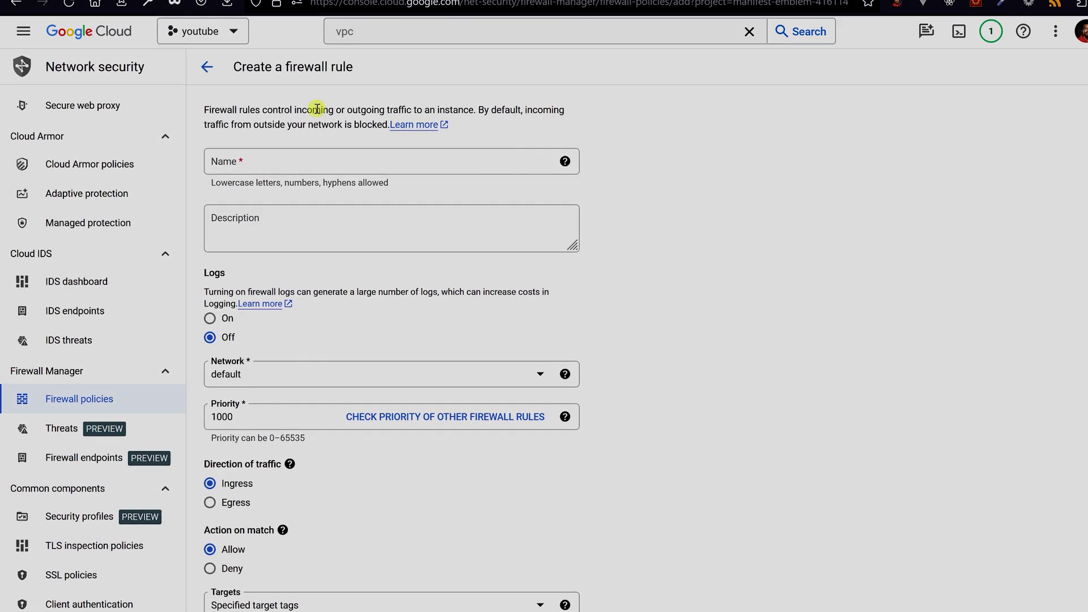
click(79, 398)
click(376, 32)
text(static ip)
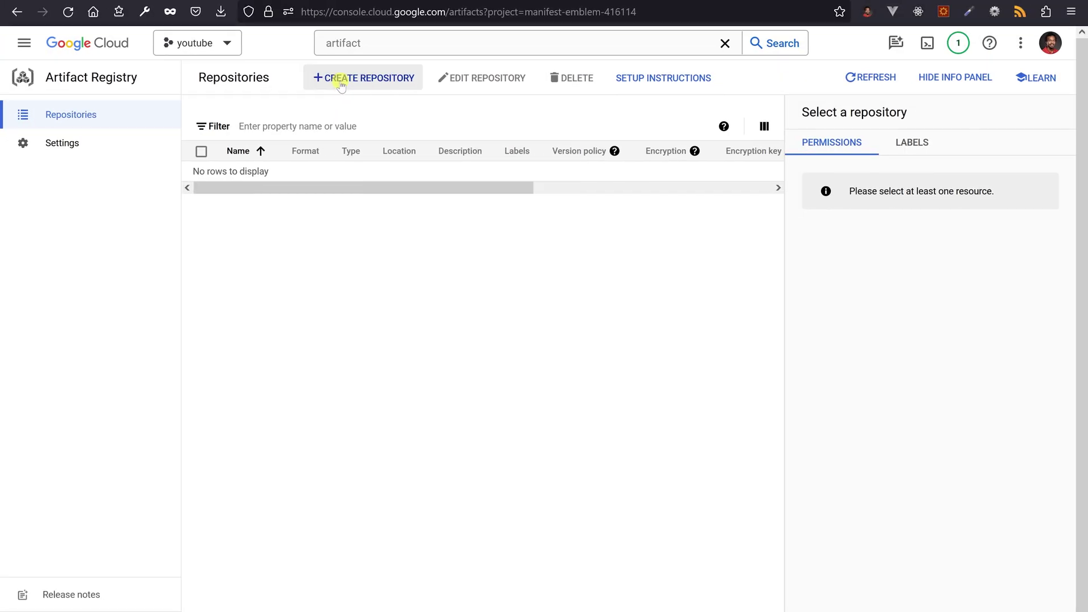
- Set up a new Artifact Registry repository named test-youtube in Docker format with the region europe-west2 (London)
click(345, 78)
click(254, 131)
text(test-youtube)
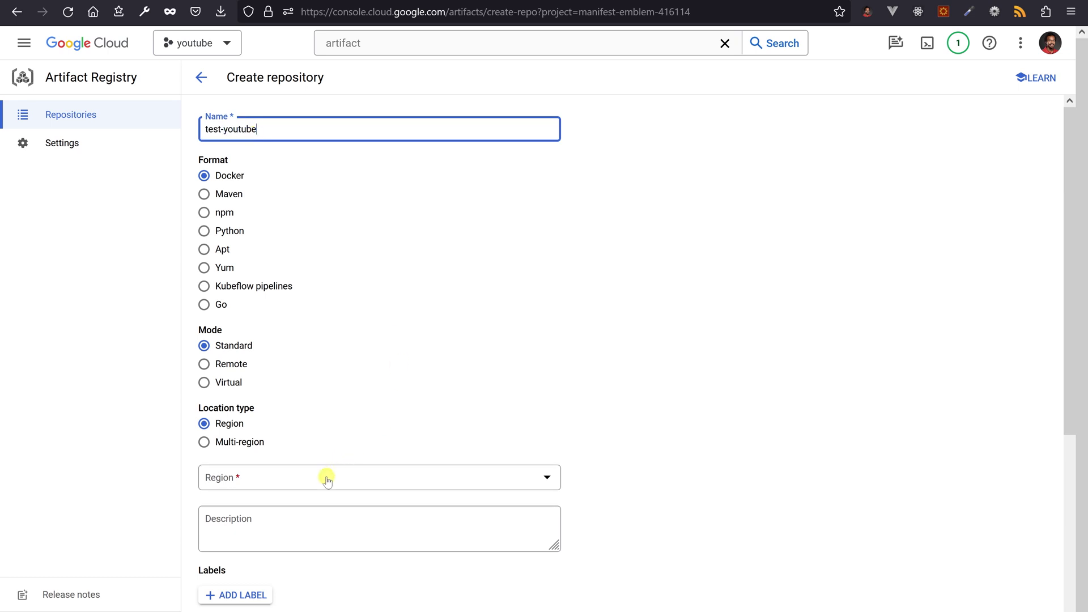
click(327, 479)
scroll(342, 435, down, 10)
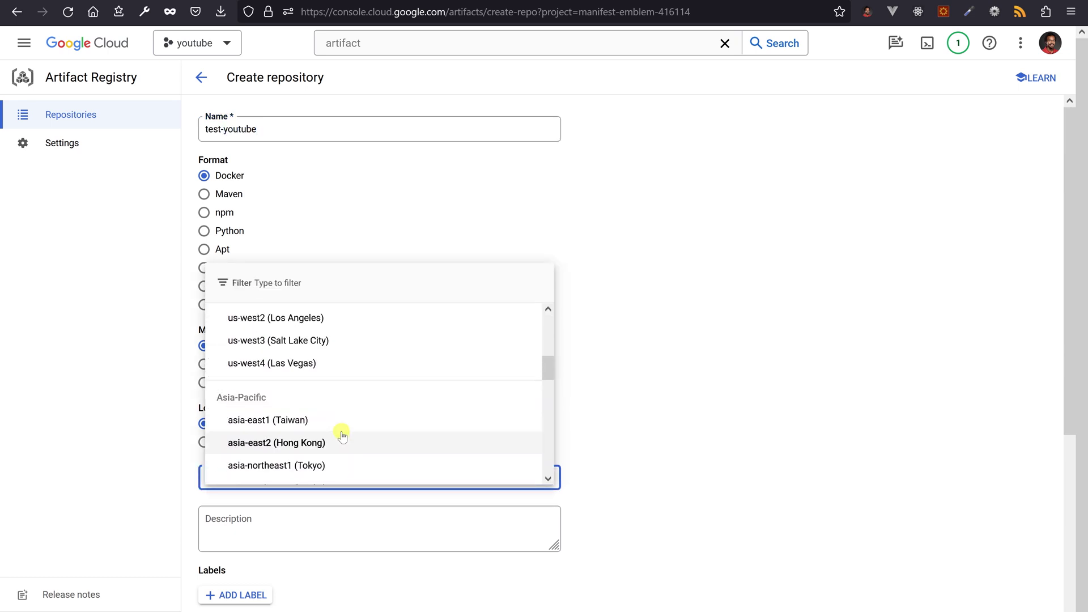
text(lond)
click(311, 467)
- Add a cleanup policy named "delete one month old" to the new repository
scroll(356, 437, down, 6)
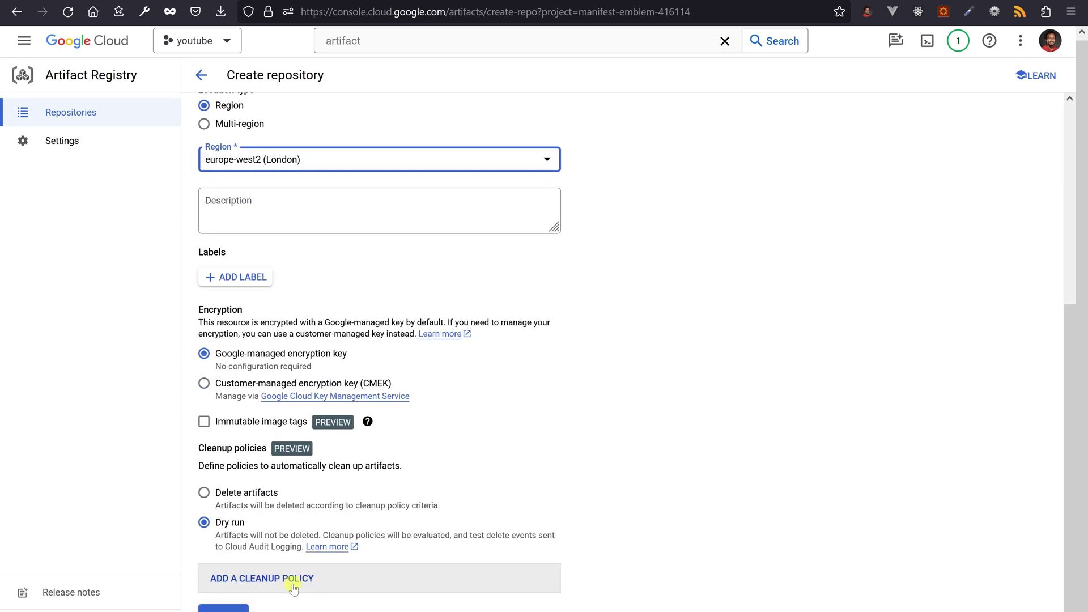
scroll(306, 566, down, 5)
click(263, 326)
text(delete one month old)
click(216, 557)
scroll(236, 549, down, 2)
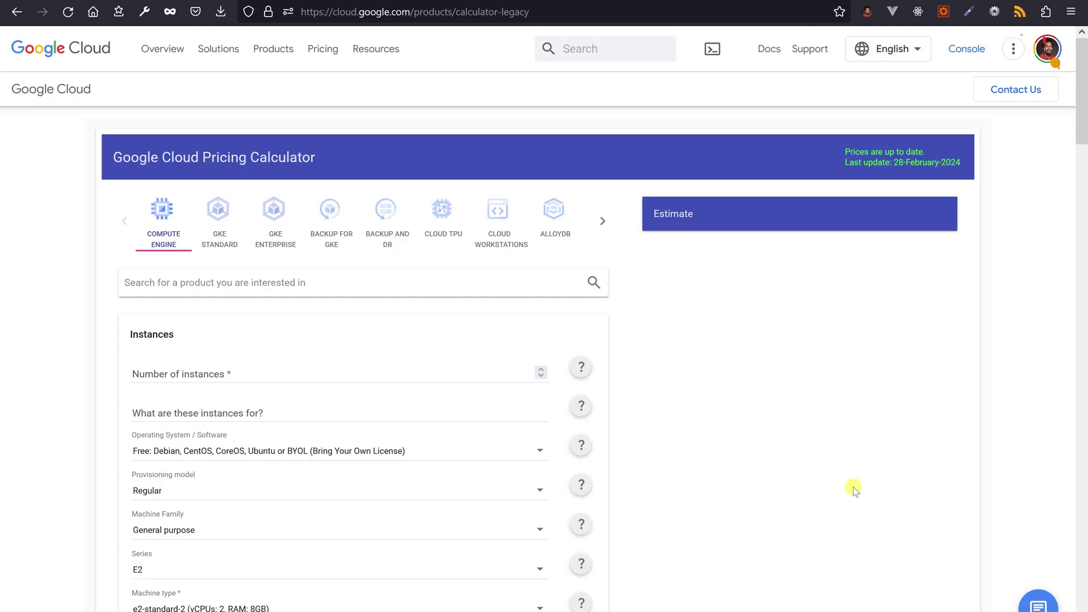
- In the Google Cloud Pricing Calculator, add an Artifact Registry estimate for 5 GiB of storage
click(192, 283)
text(artif)
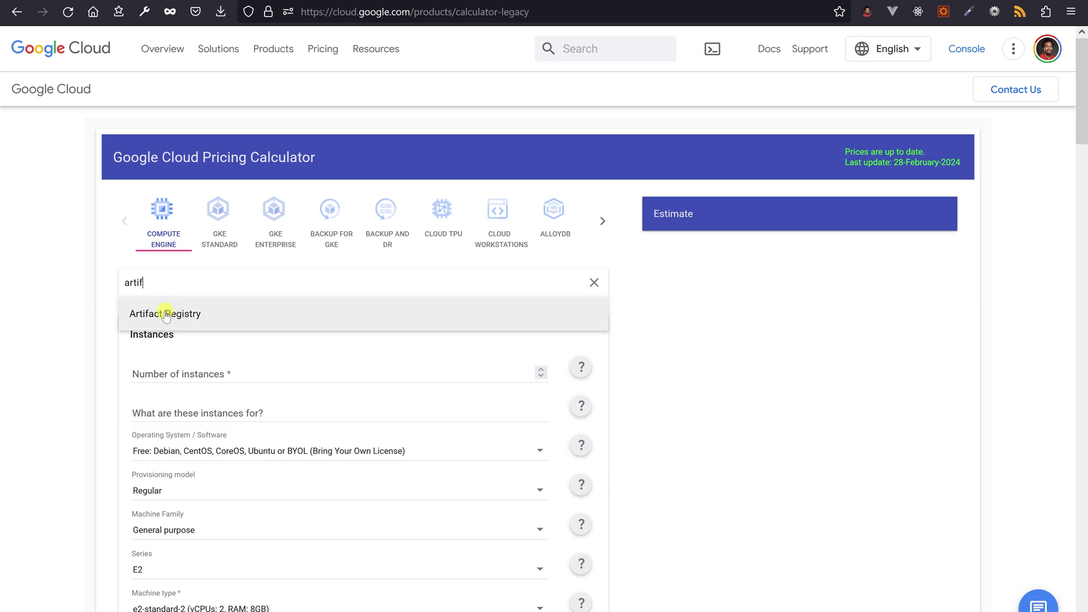
click(187, 311)
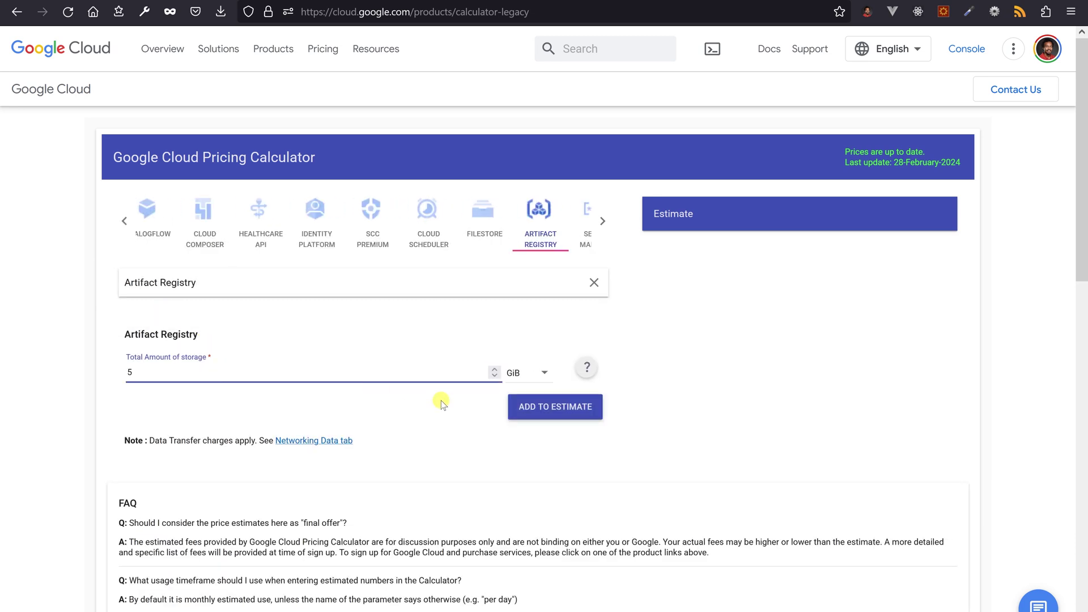
click(519, 406)
scroll(521, 404, up, 2)
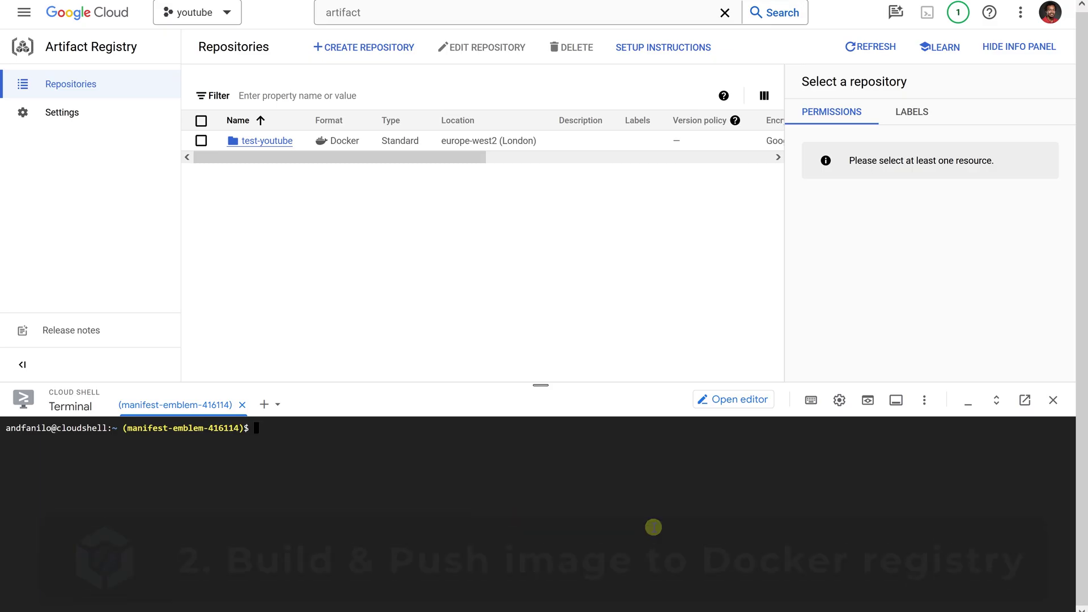
- In Cloud Shell, change to the sandbox folder and build its Docker image with docker build -t test
text(cd sandbox/)
key(Return)
text(docker build -t test .)
key(Return)
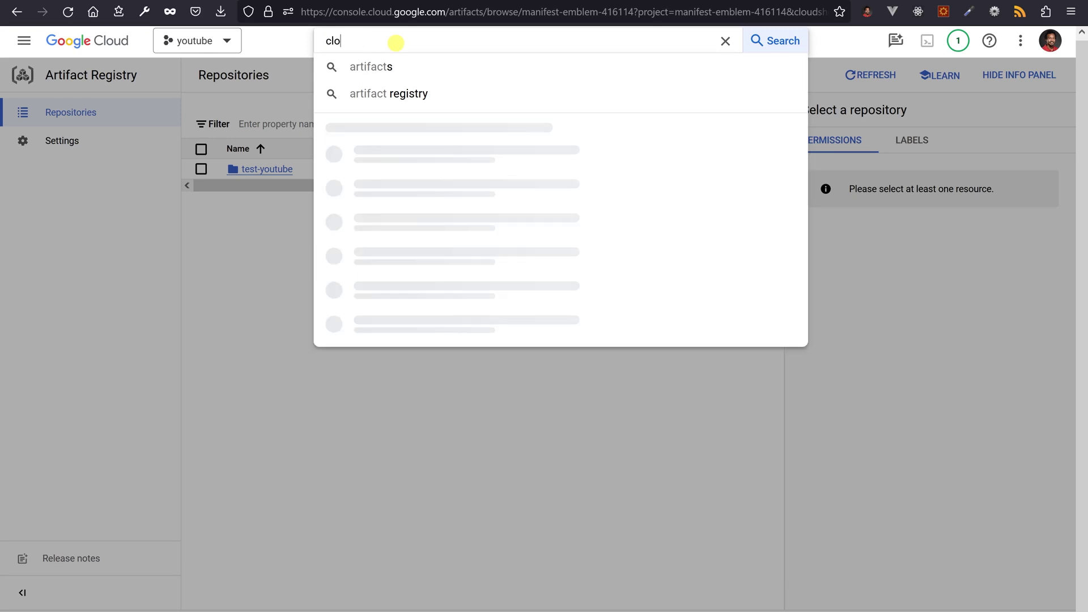
- Search the console for cloud build and open the matching product
text(ud build)
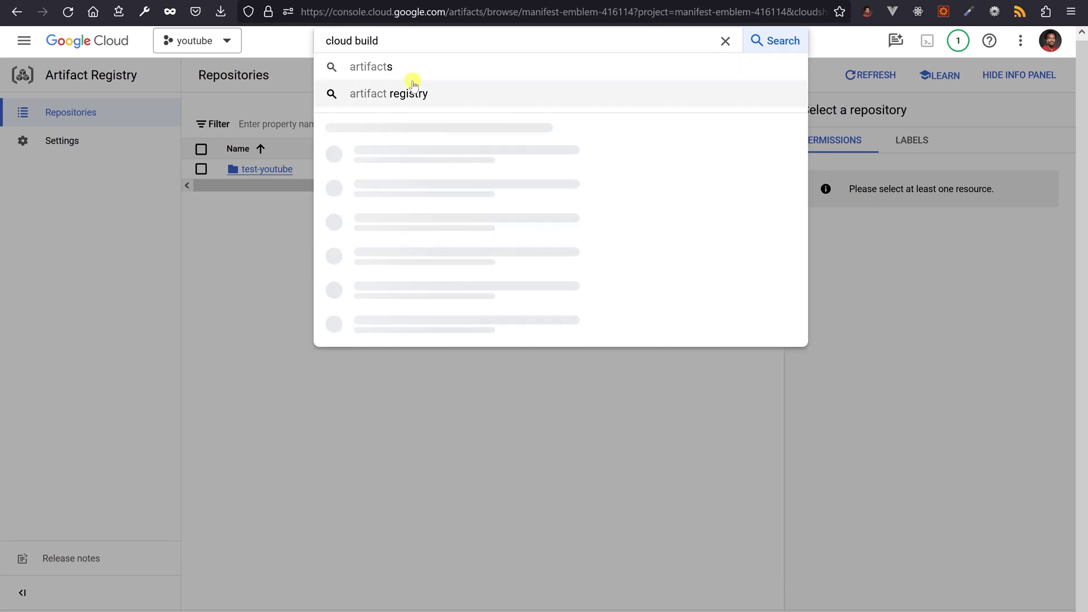
click(457, 152)
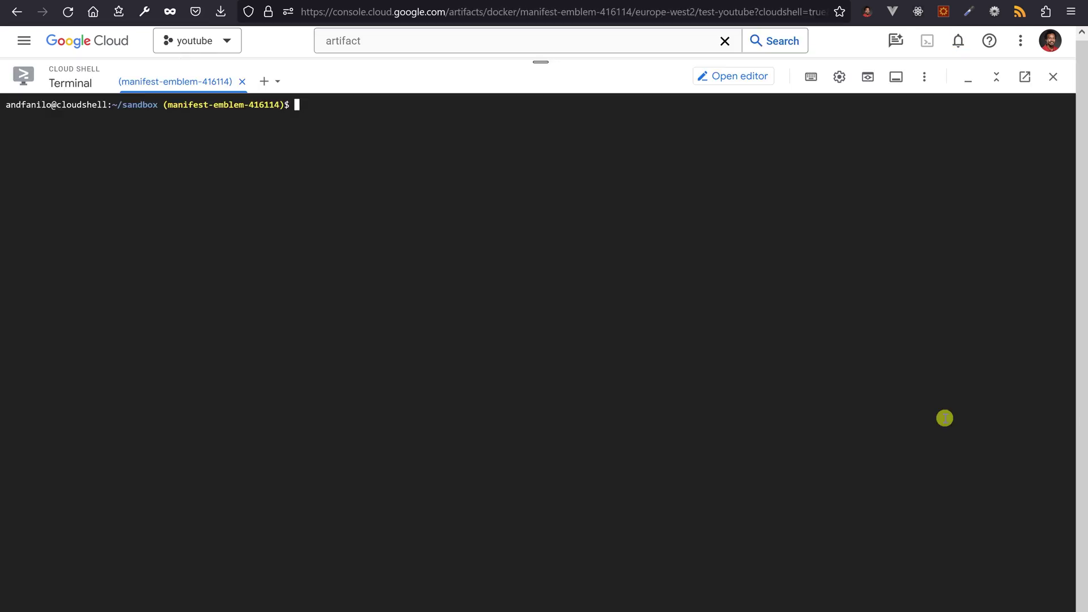
- Run gcloud builds submit --tag europe-west2-docker.pkg.dev/manifest-emblem-416114/test-youtube/test-youtube --timeout=2h and open the test-youtube repository to check its images
text(gcloud builds submit --tag europe-west2-docker.pkg.dev/manifest-emblem-416114/test-youtube/test-youtube --timeout=2h)
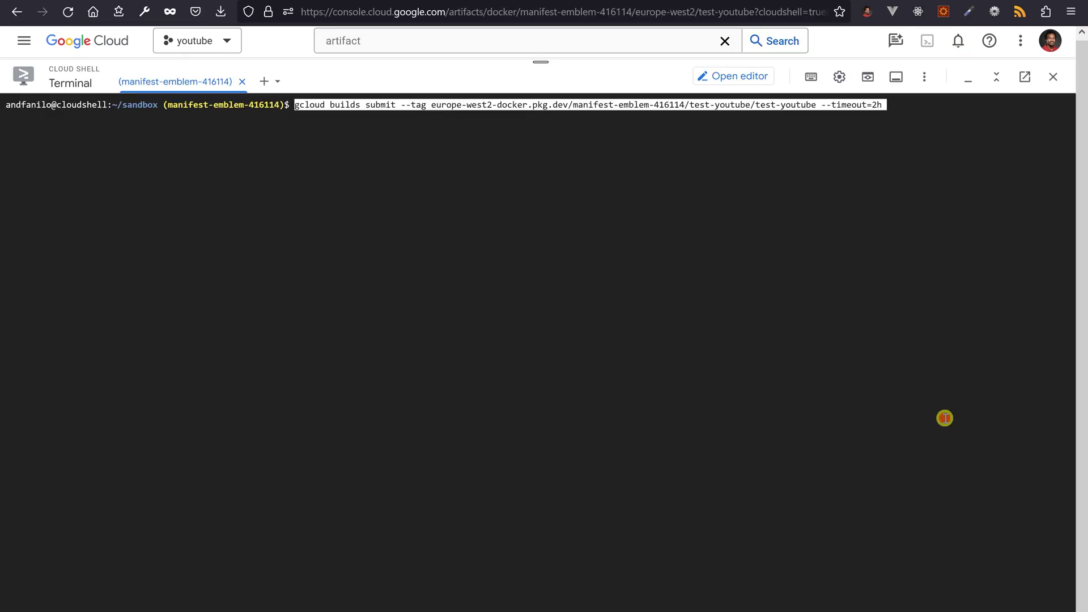
click(966, 399)
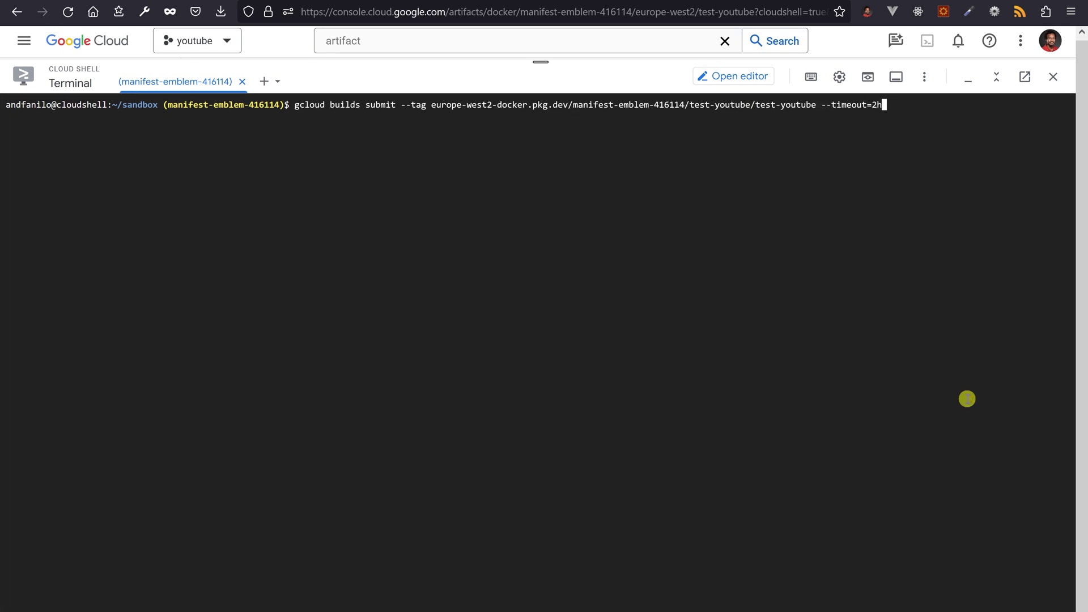
key(Return)
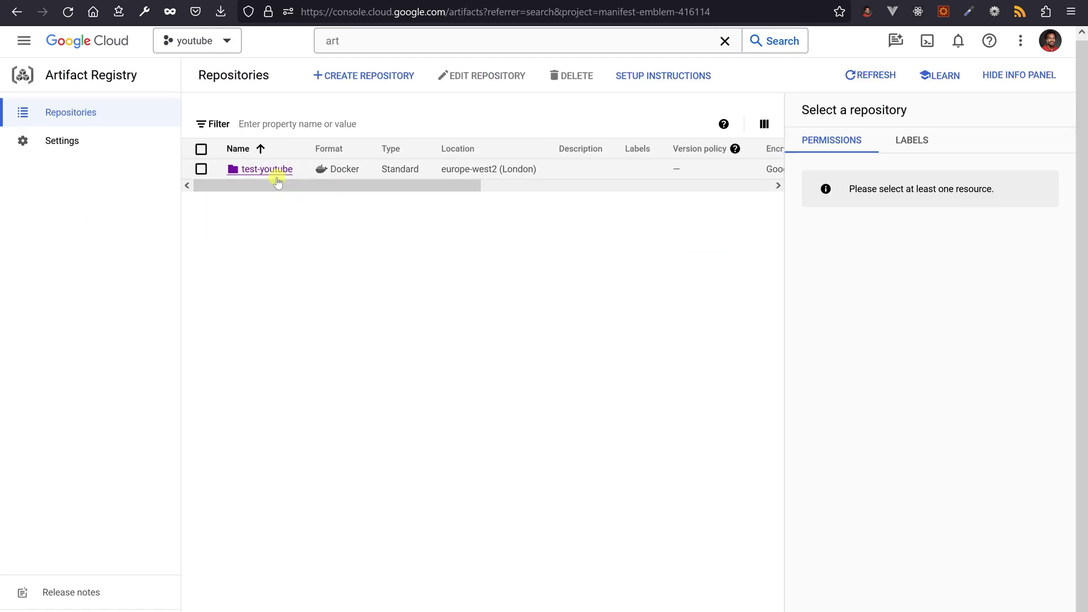
click(268, 169)
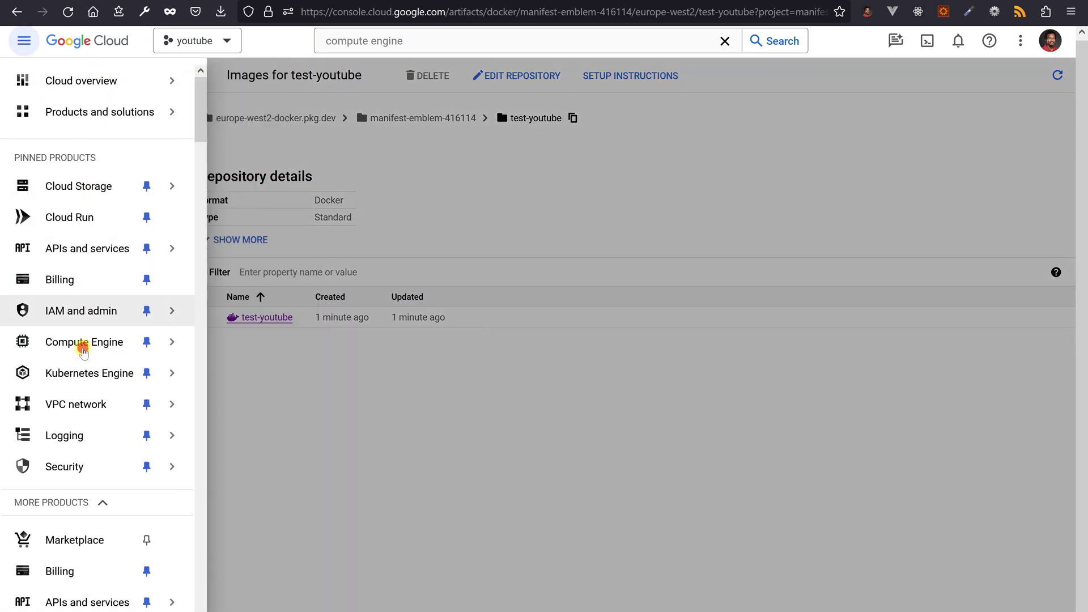
- Start creating a Compute Engine VM instance and choose a different region for it
click(83, 350)
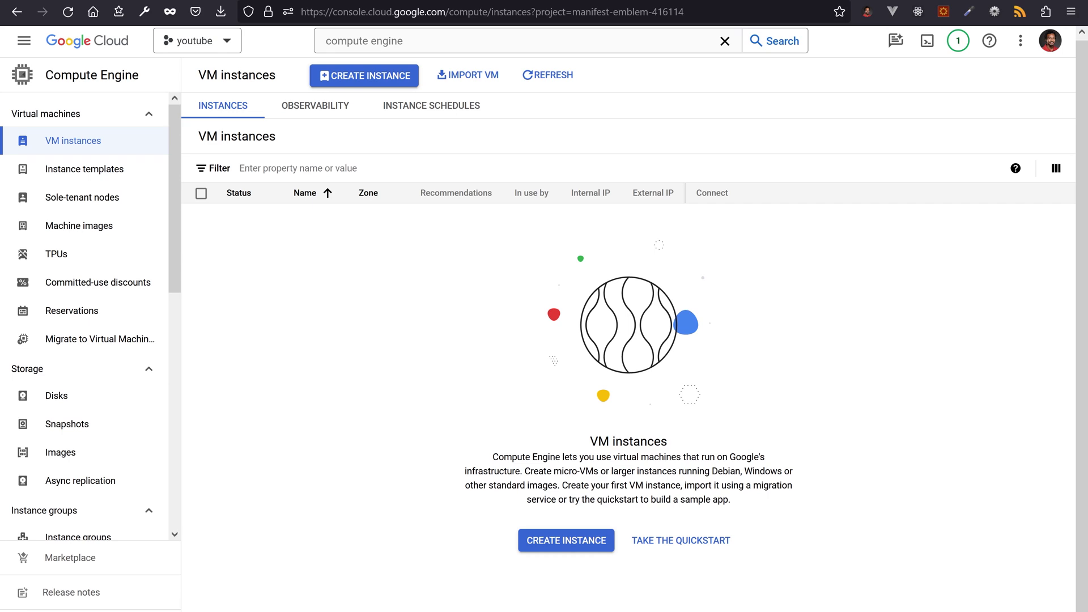
click(359, 82)
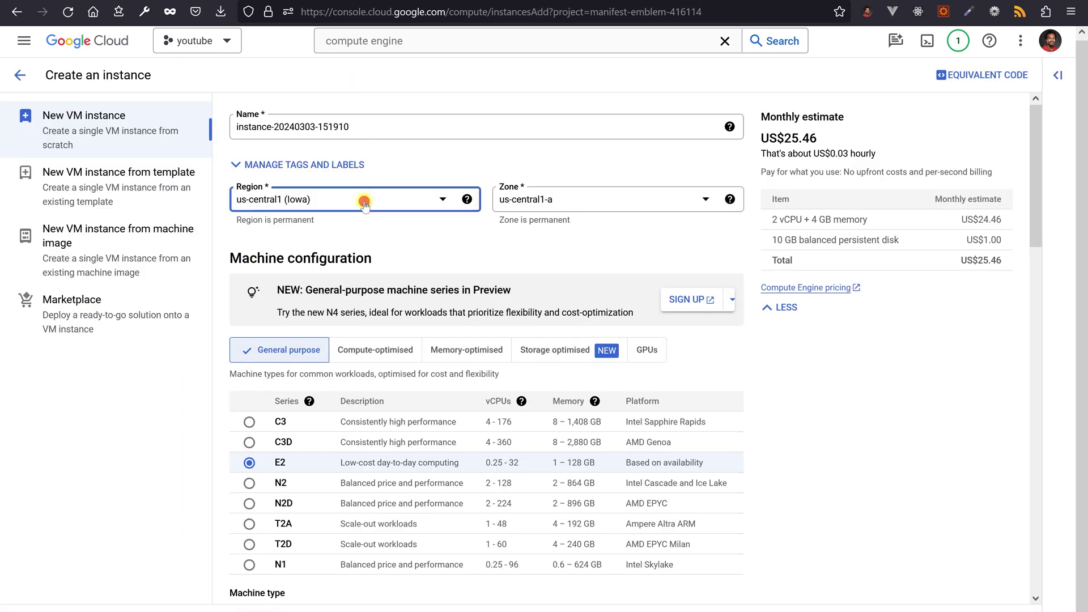
click(433, 199)
scroll(357, 326, up, 5)
click(357, 326)
- Open the container deployment settings for the new VM instance and paste the container image path
scroll(317, 283, down, 15)
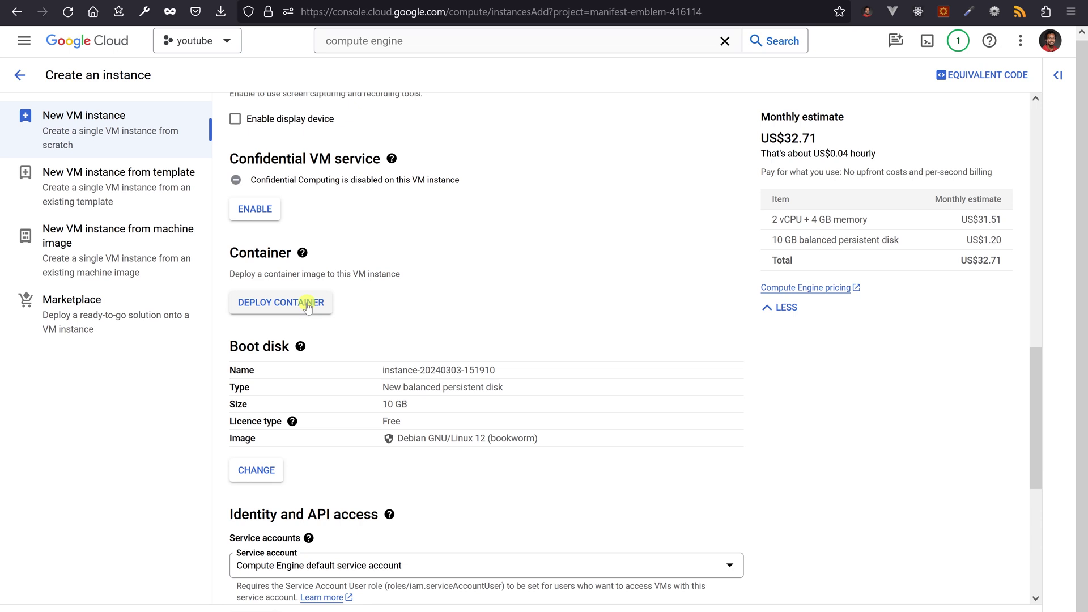
click(307, 303)
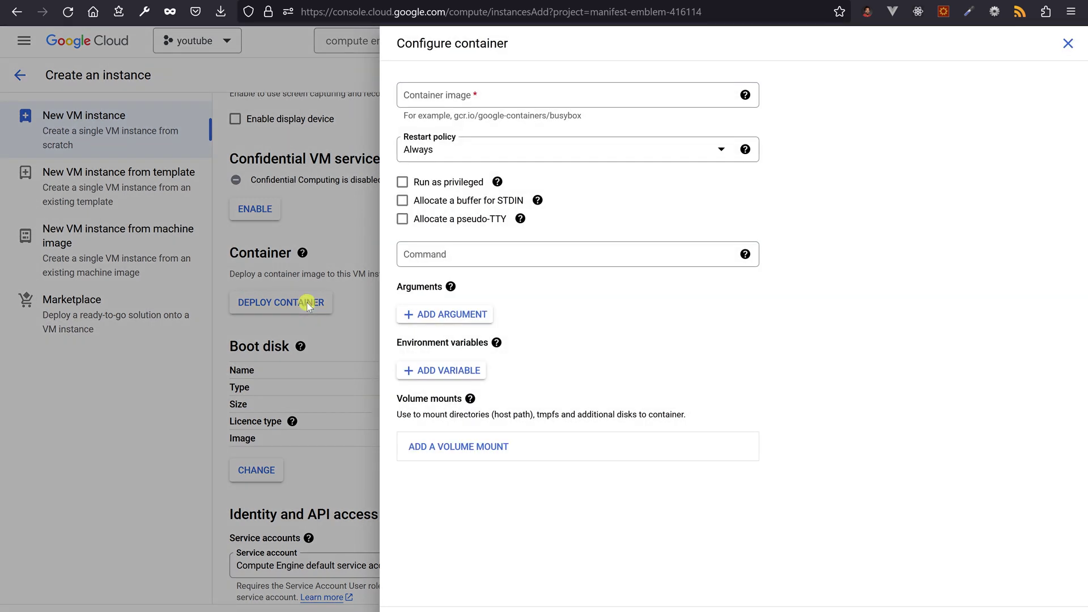
click(428, 96)
key(ctrl+v)
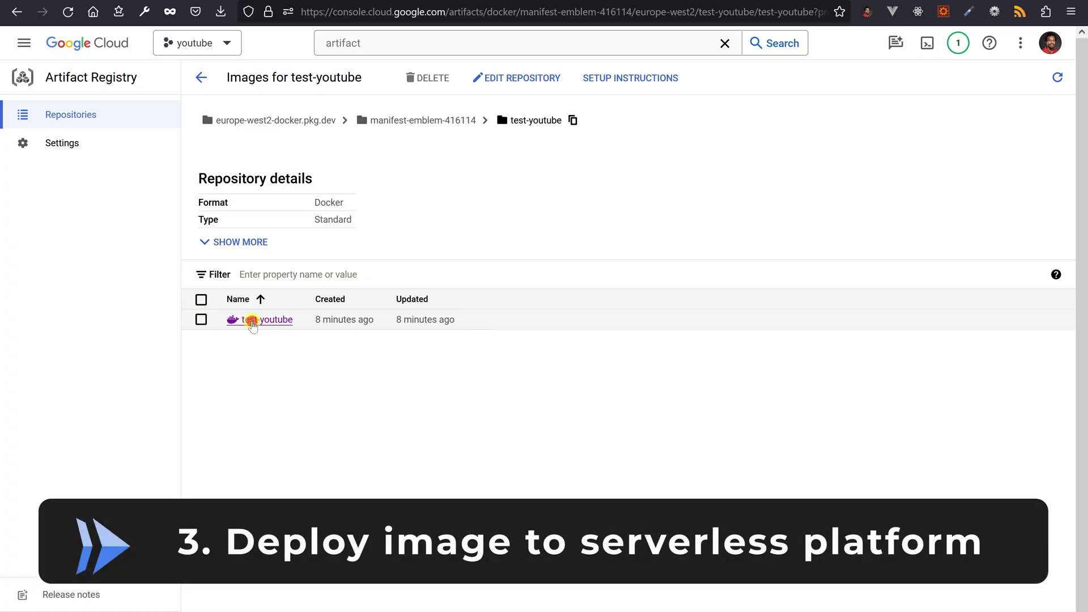
- Open the test-youtube image in Artifact Registry and start deploying its latest digest to Cloud Run
click(252, 321)
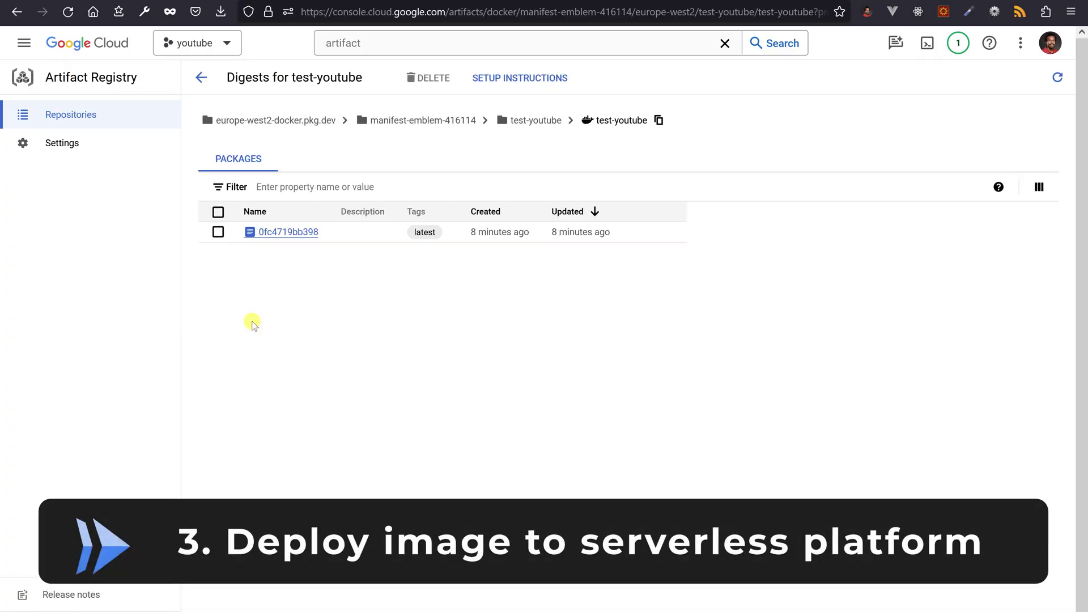
click(644, 232)
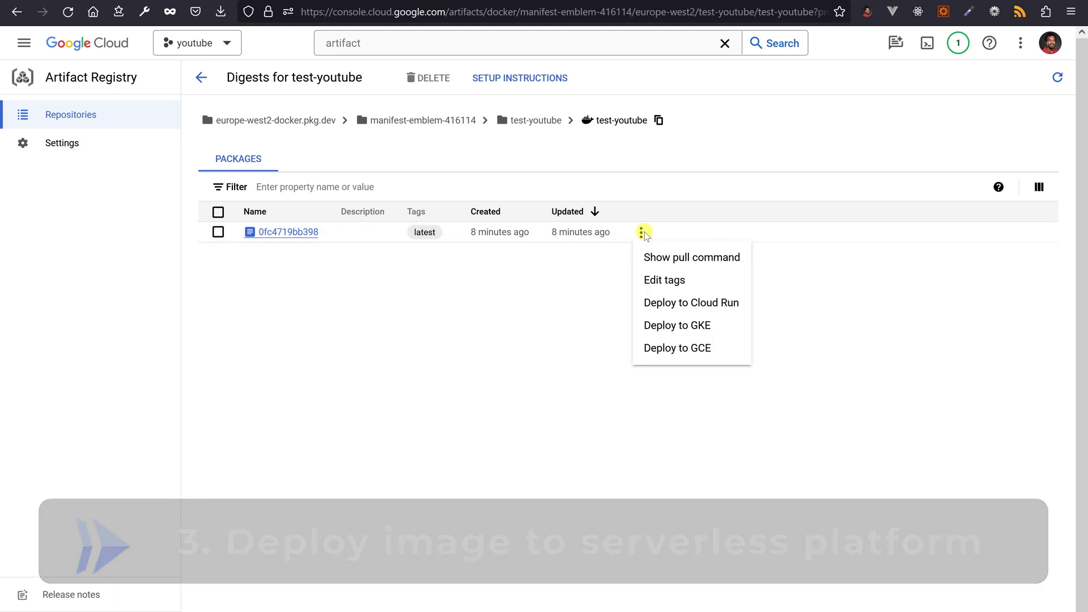
click(675, 306)
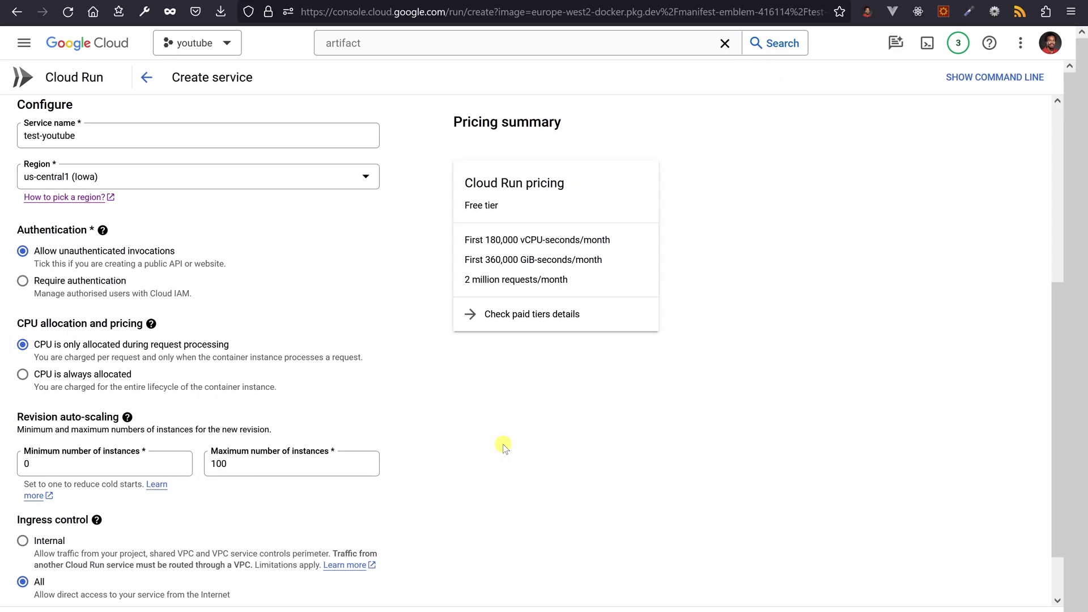
- Set the Cloud Run service's region to europe-west2 (London)
click(220, 175)
text(lond)
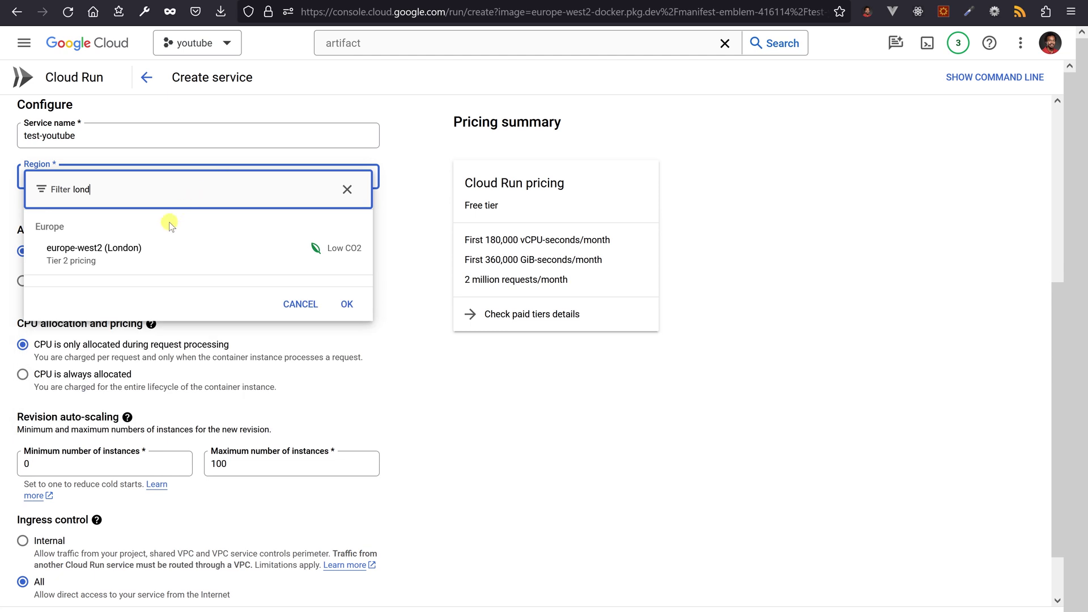
click(131, 252)
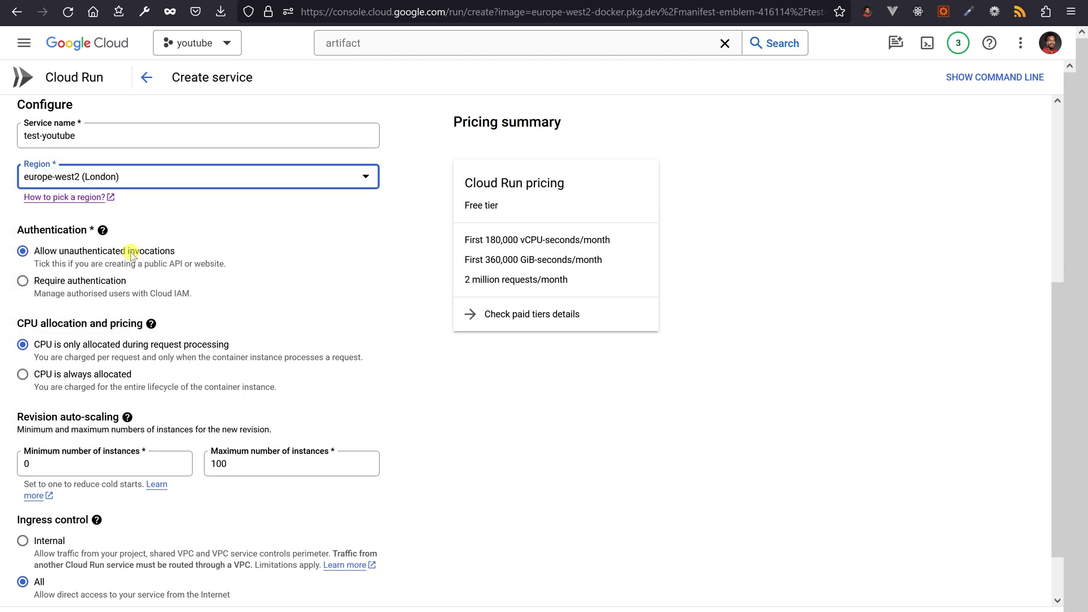
- Set the service's maximum number of instances to 1, keeping the minimum at 0, and create the service
drag(97, 470, 11, 470)
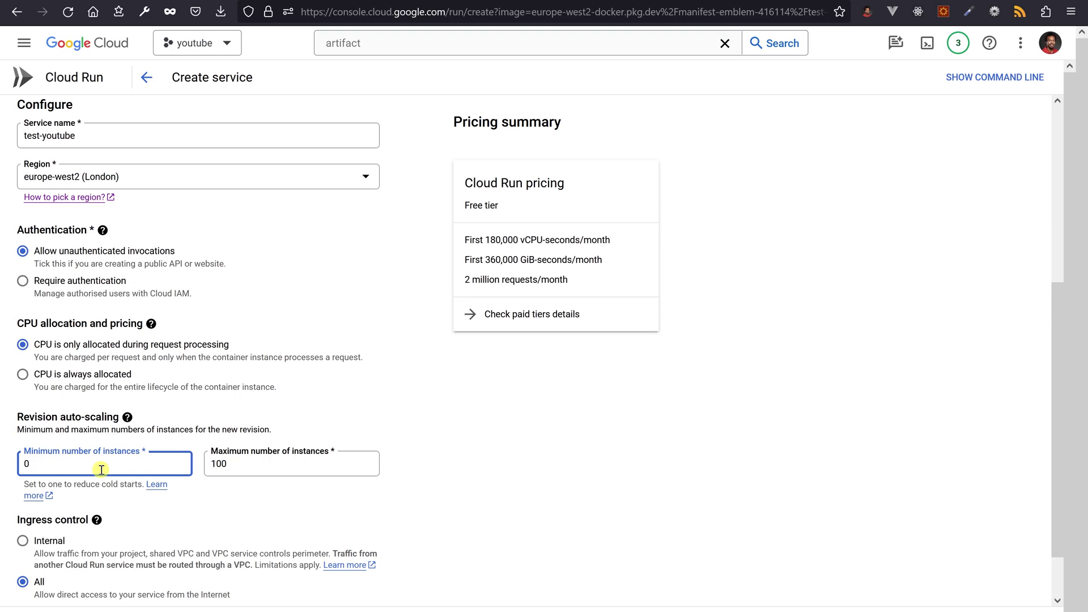
double_click(235, 464)
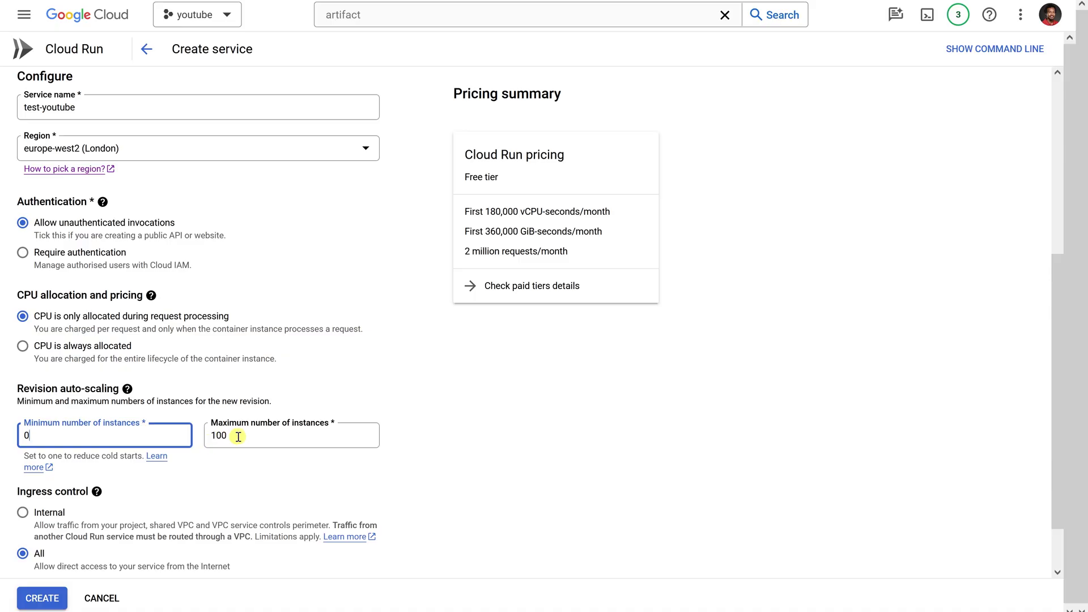
drag(237, 437, 203, 437)
text(1)
click(406, 441)
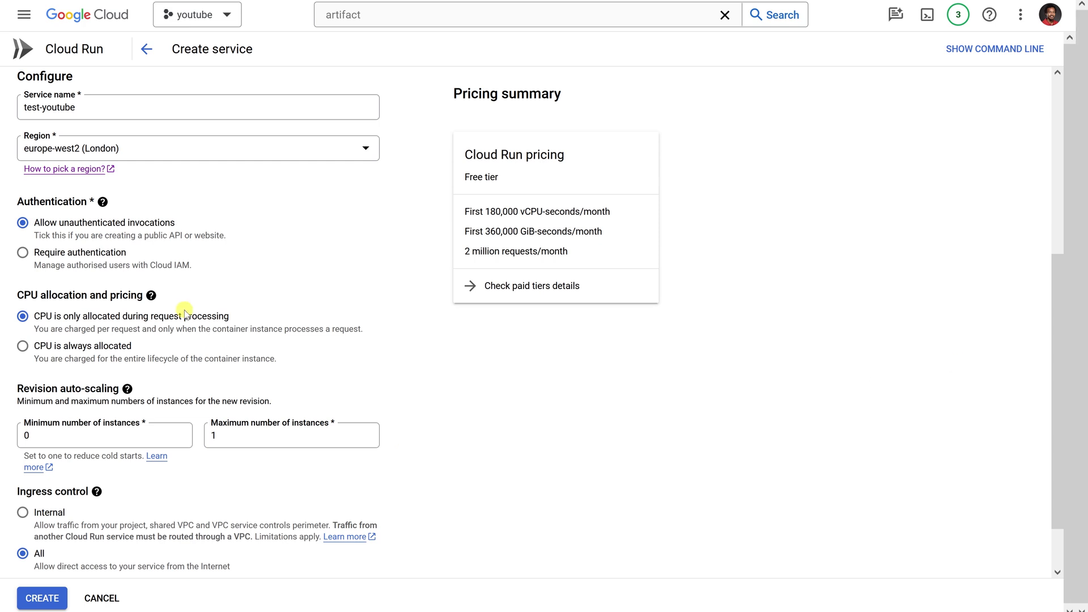
scroll(255, 311, down, 2)
click(47, 593)
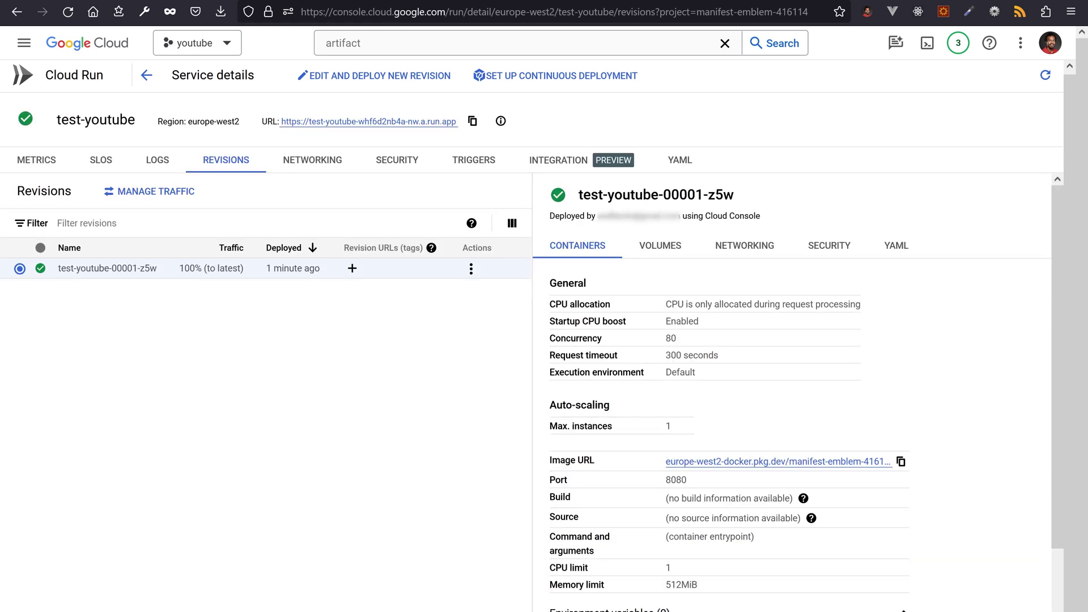
- Open the deployed test-youtube service's URL and test the app by moving its Slide me slider to 9
click(297, 122)
drag(299, 192, 339, 193)
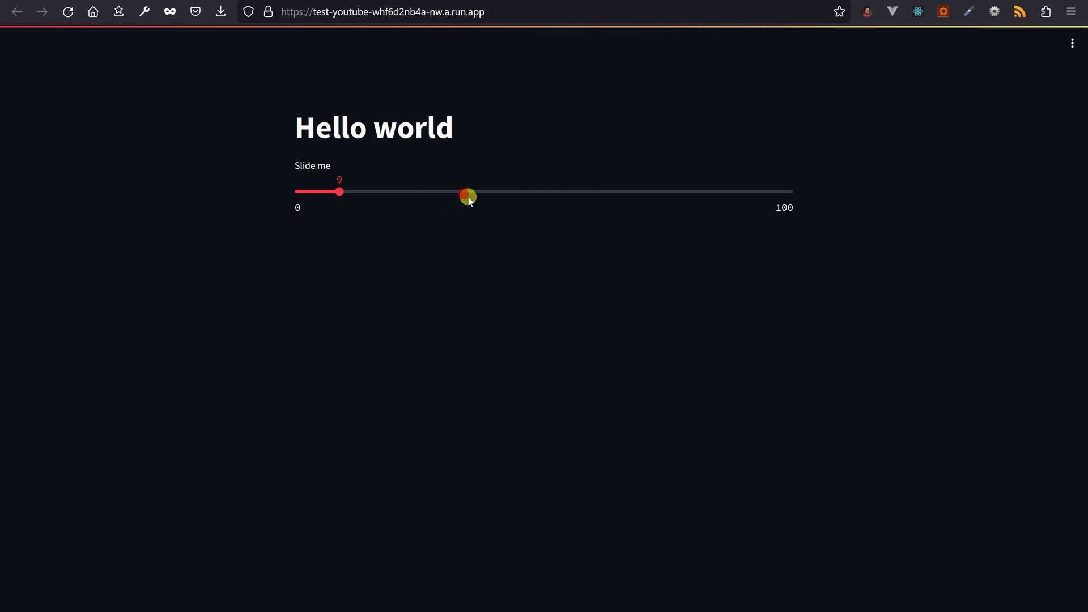